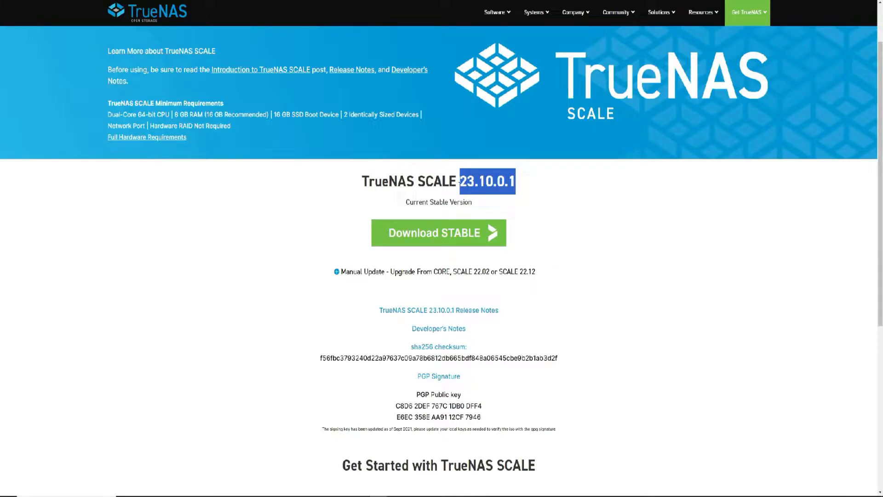
Copy the current stable TrueNAS SCALE version number, 23.10.0.1, from the download page
key(ctrl+c)
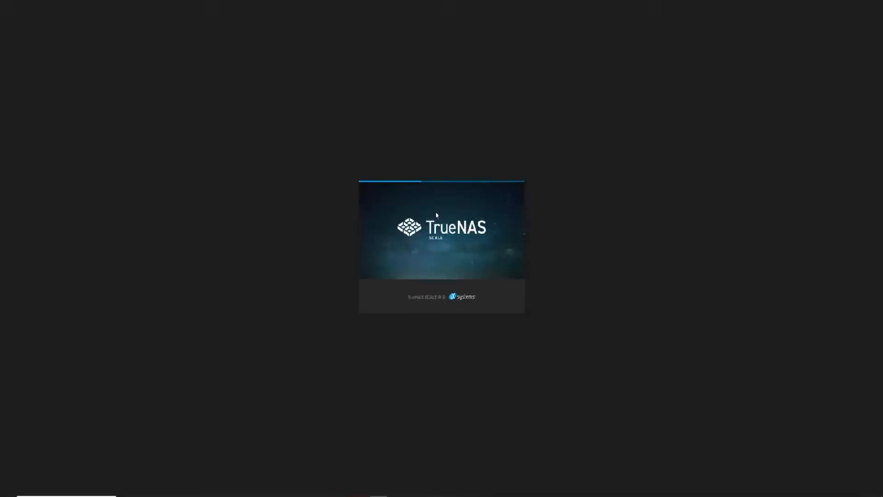
Sign in with the username and password, then go to the Virtualization page
text(admin)
key(Tab)
text(truenas)
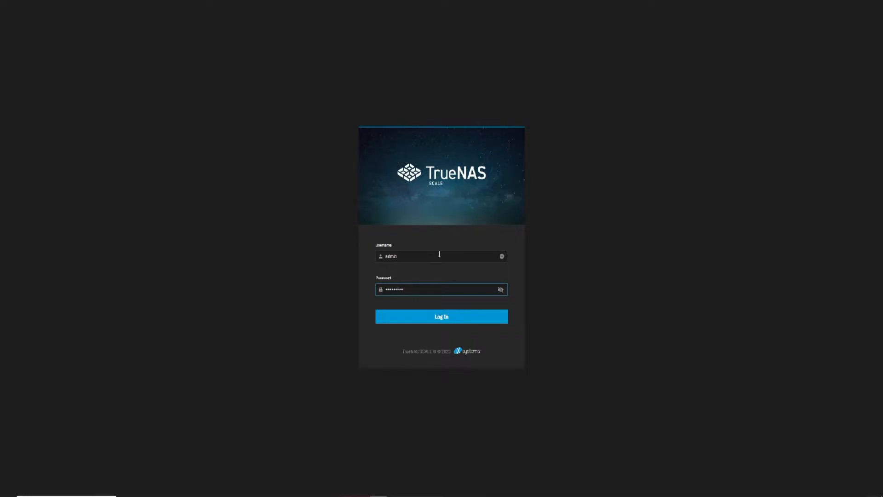
key(Return)
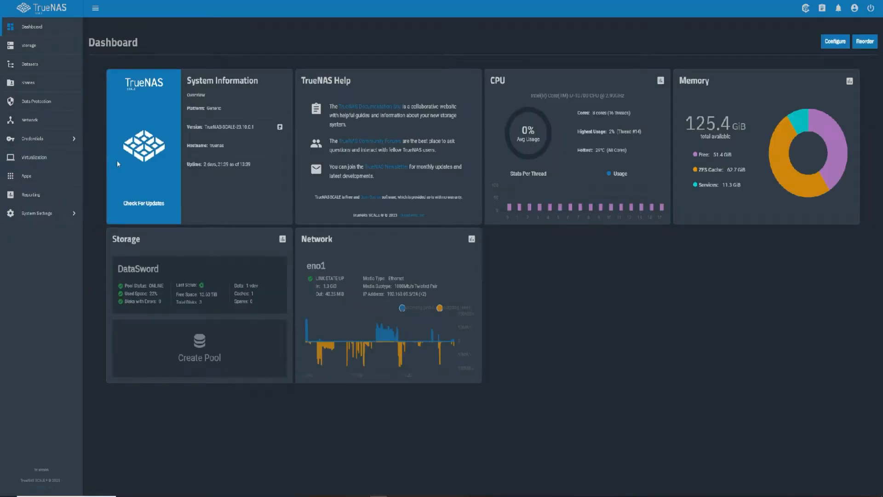
click(71, 162)
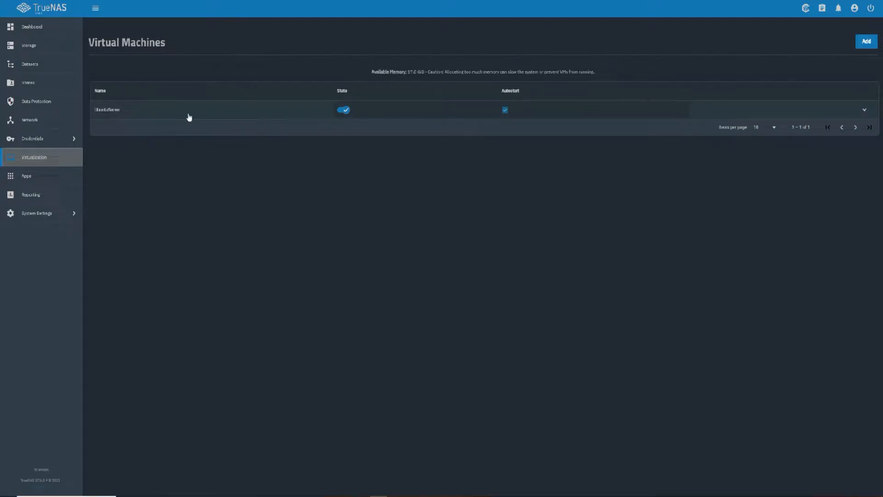
Add a new virtual machine with Linux as guest OS, named YouTube
click(864, 46)
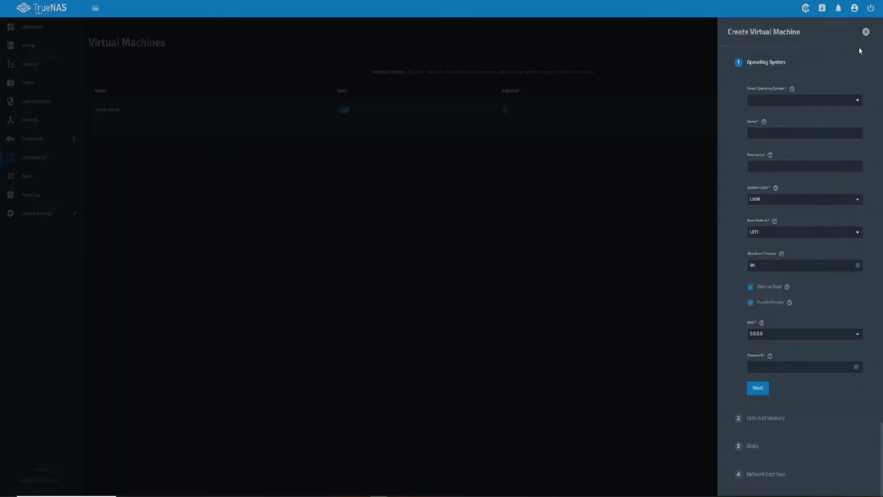
click(793, 103)
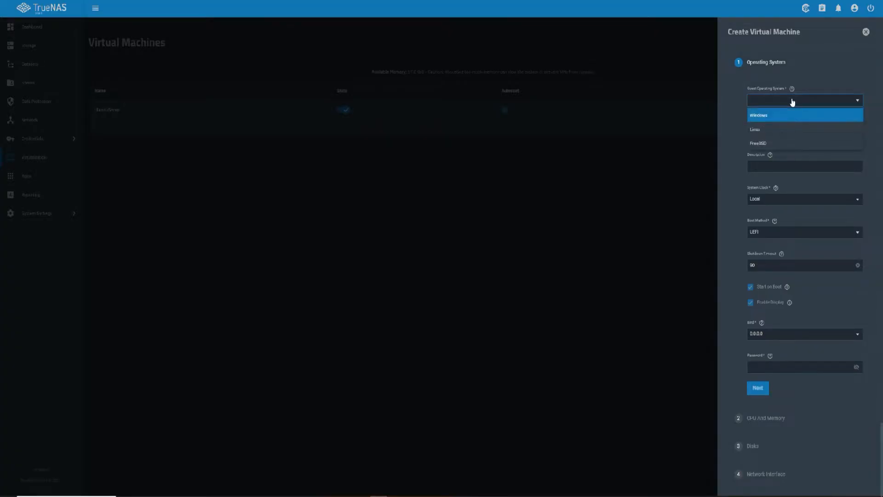
click(785, 134)
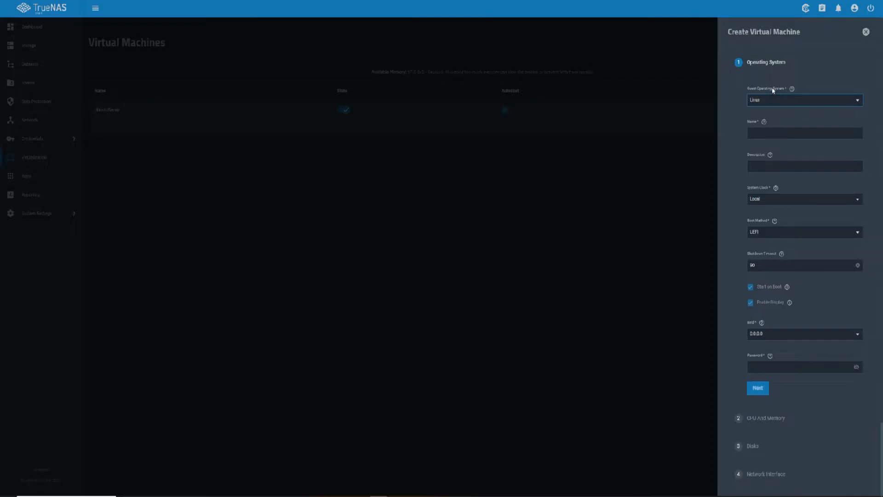
click(792, 89)
click(808, 83)
click(774, 133)
key(Tab)
Enter the VM's display password and continue to CPU and Memory
scroll(779, 212, down, 2)
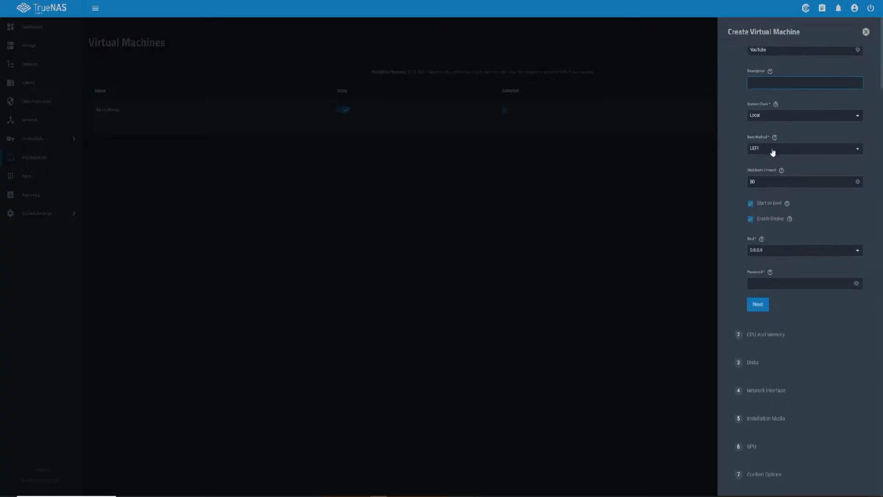
scroll(773, 150, up, 2)
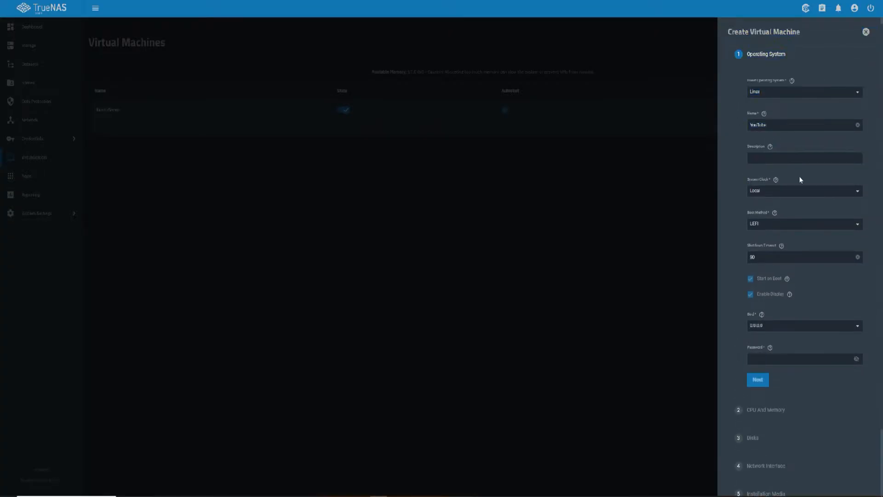
click(777, 180)
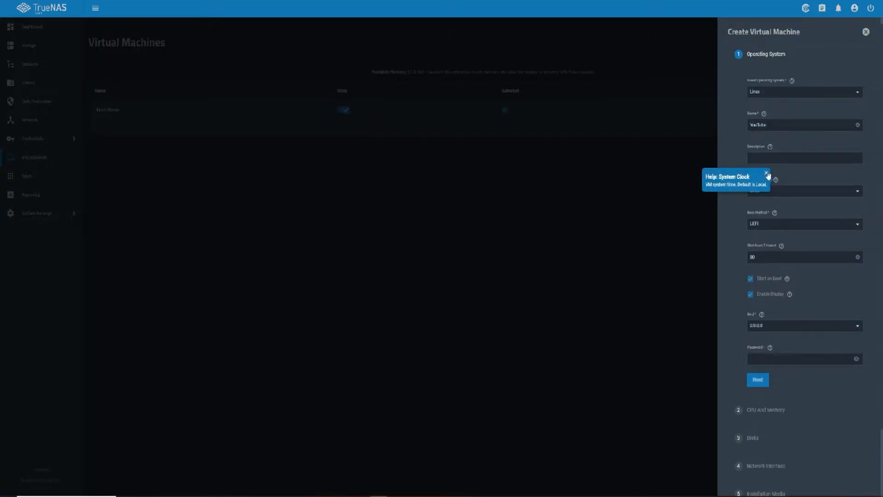
click(767, 173)
scroll(777, 178, down, 2)
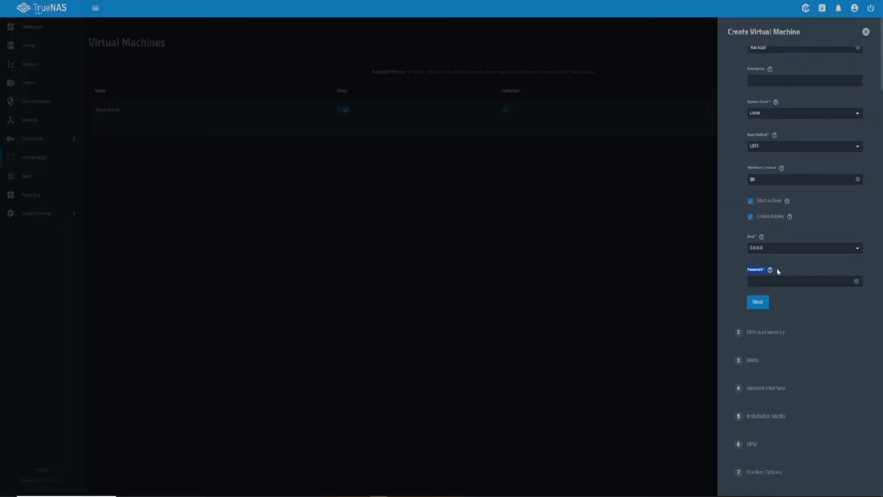
scroll(777, 268, up, 2)
click(764, 366)
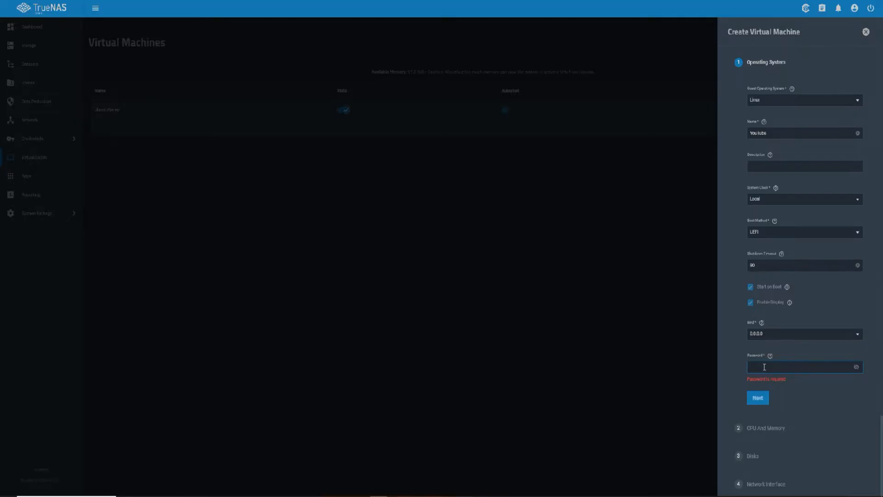
text(•)
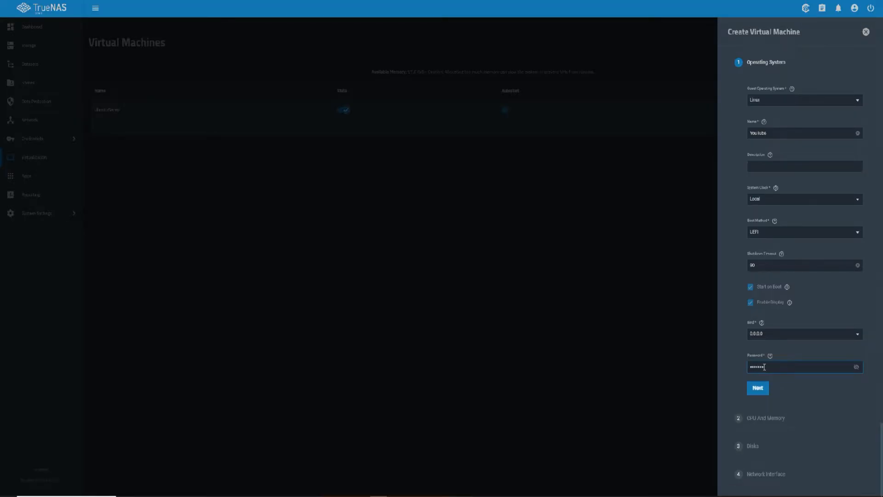
click(758, 388)
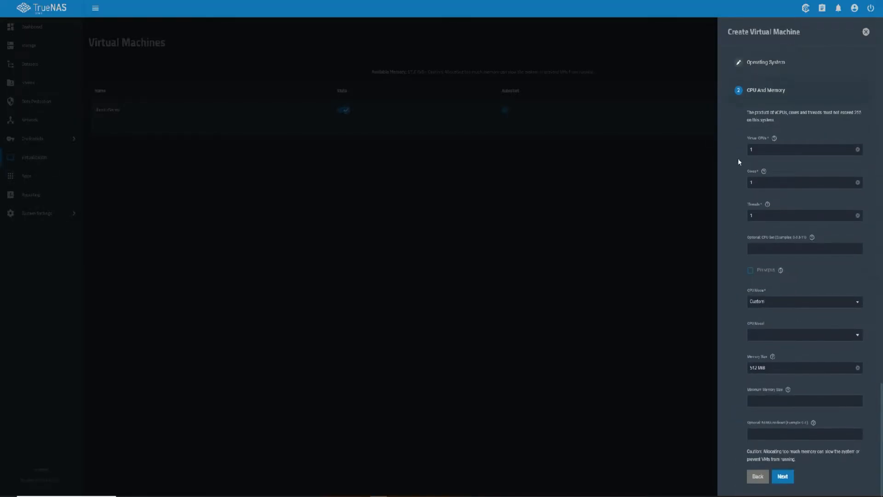
Review the vCPU/core/thread limit note and set the cores to 4
scroll(746, 150, down, 3)
scroll(759, 129, up, 3)
drag(747, 109, 791, 122)
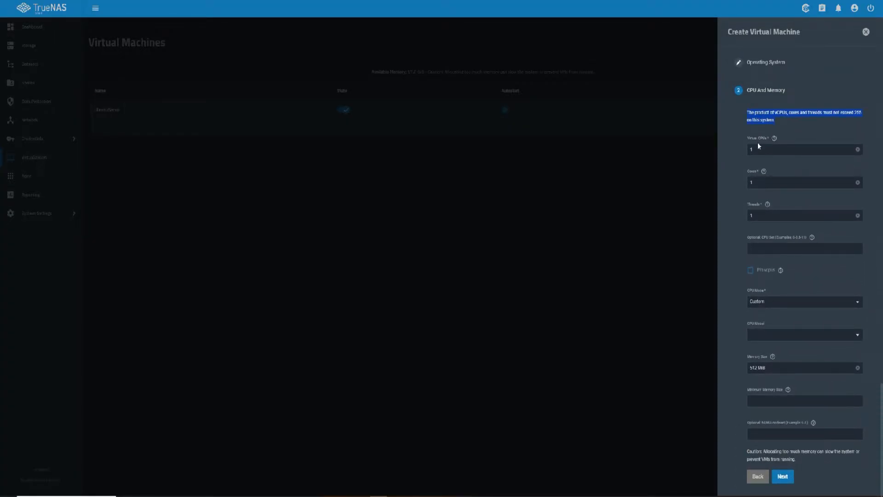
click(784, 126)
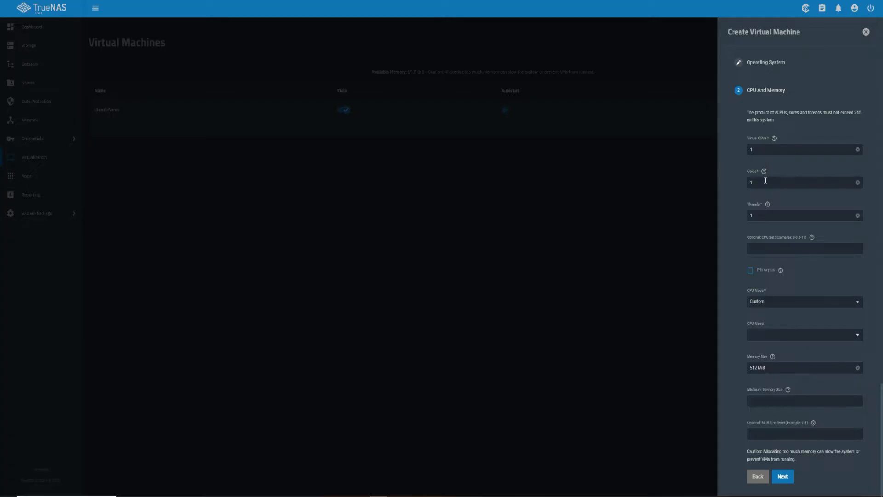
click(852, 184)
click(768, 205)
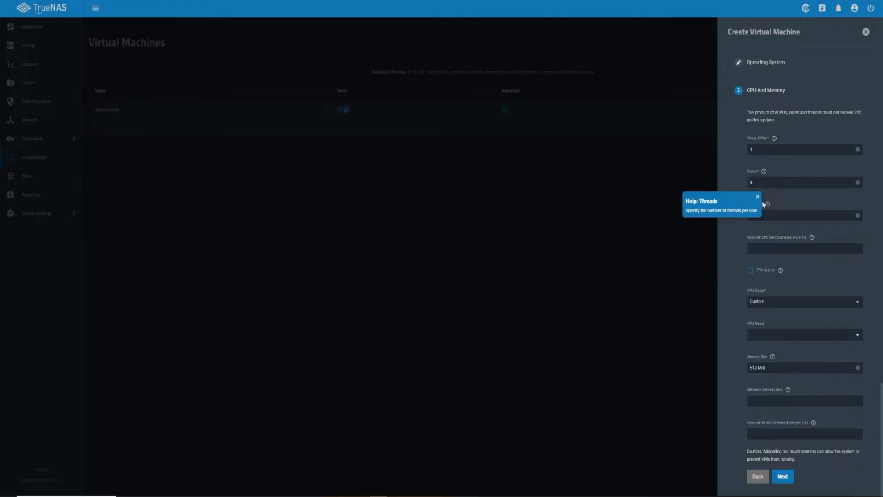
click(758, 197)
Set 2 threads per core, keeping 1 virtual CPU with 4 cores
click(767, 216)
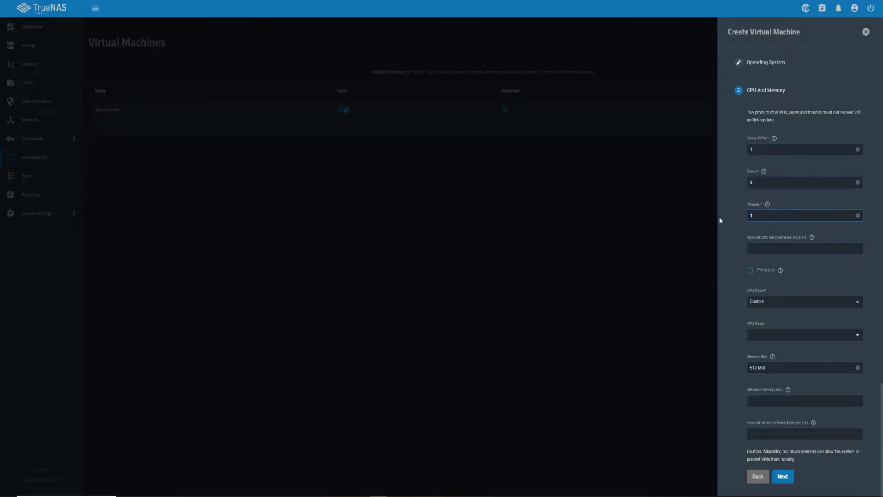
key(BackSpace)
text(2)
click(738, 209)
click(763, 186)
scroll(765, 173, down, 1)
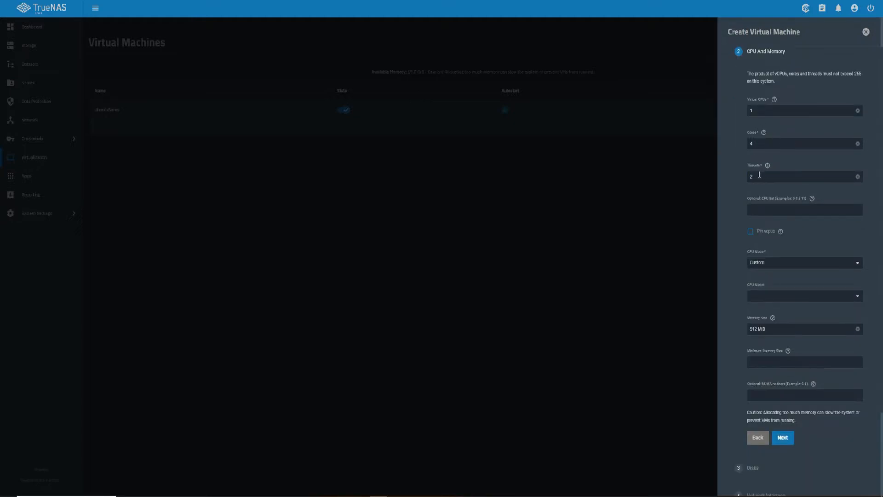
click(751, 145)
scroll(780, 263, down, 2)
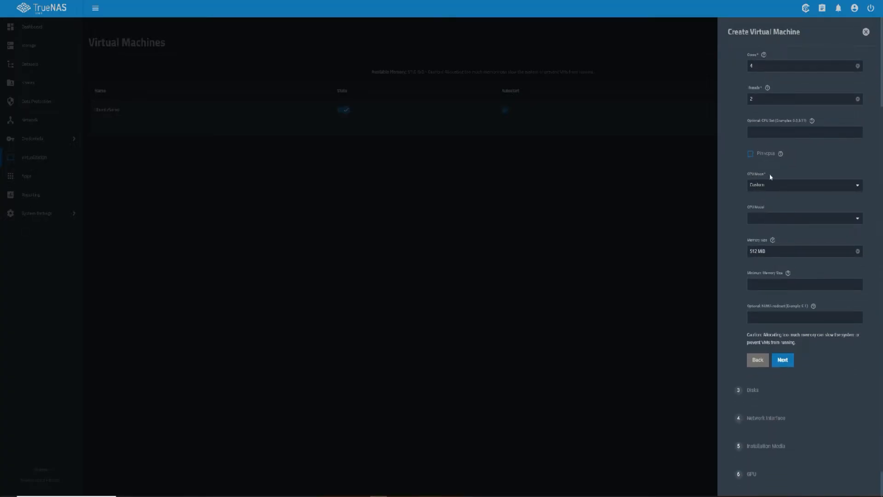
scroll(772, 195, down, 1)
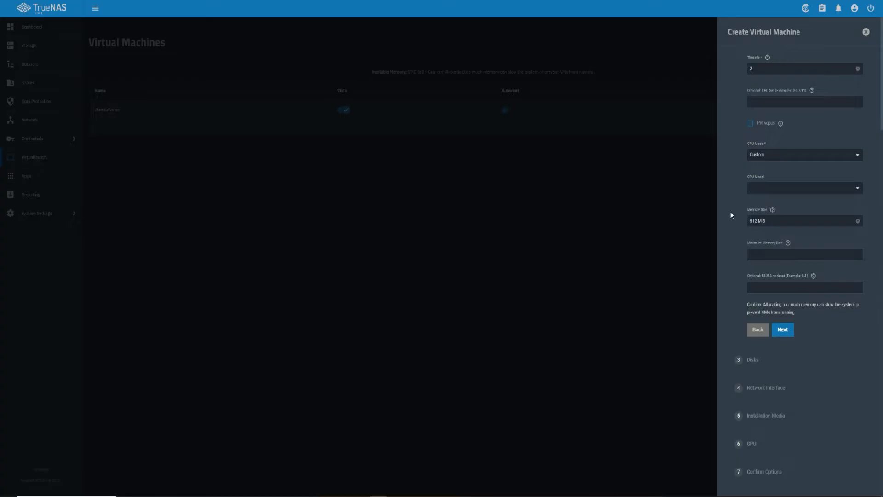
scroll(732, 214, up, 1)
Replace the memory size with 32GB, then advance to the Disks step
drag(782, 263, 630, 251)
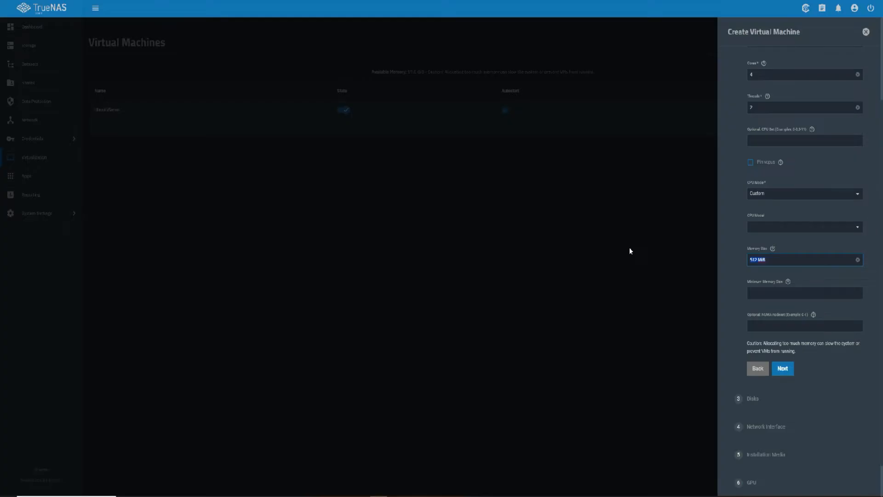
text(32GB)
click(768, 289)
drag(775, 259, 742, 259)
click(787, 283)
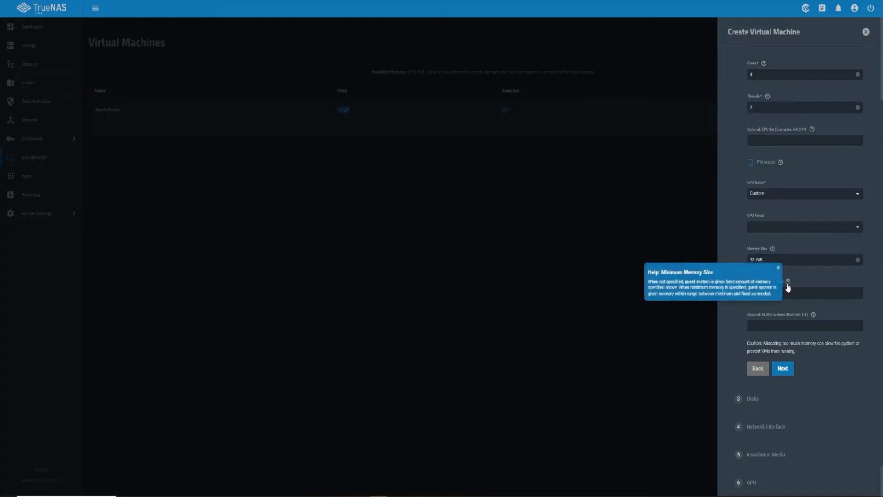
click(777, 270)
click(789, 369)
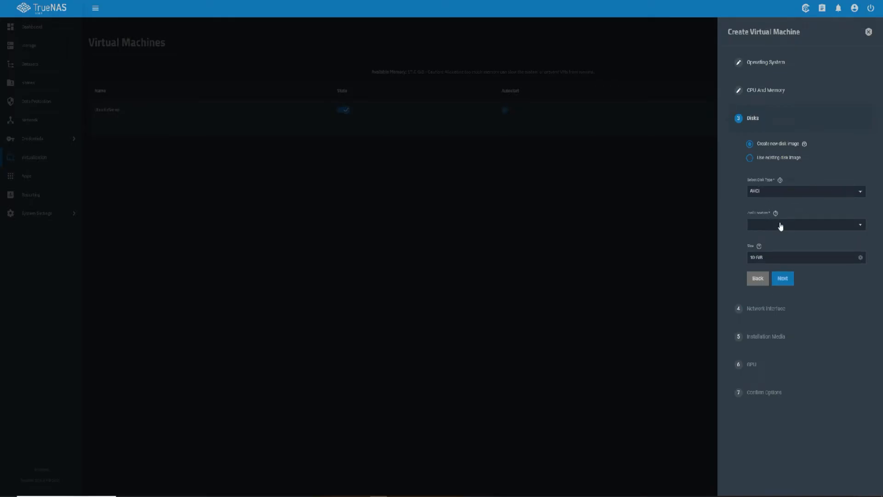
Place the new 256 GiB disk zvol on DataSword and continue to Network Interface
click(861, 225)
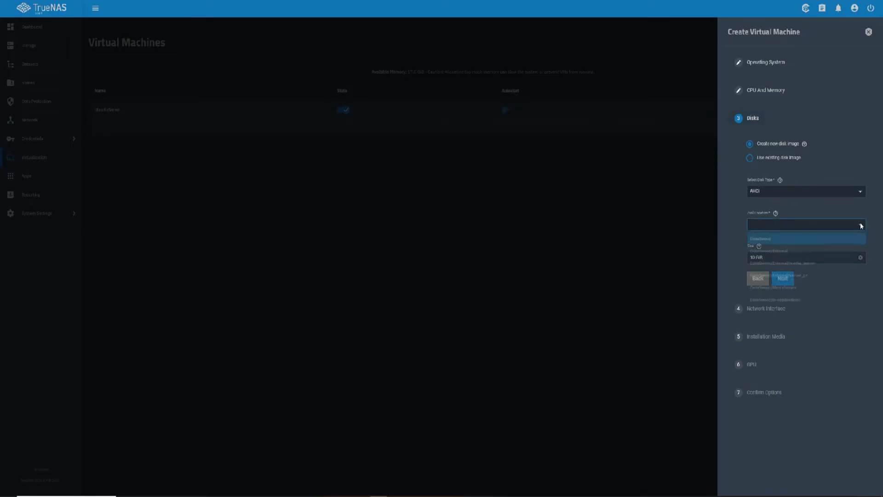
click(827, 238)
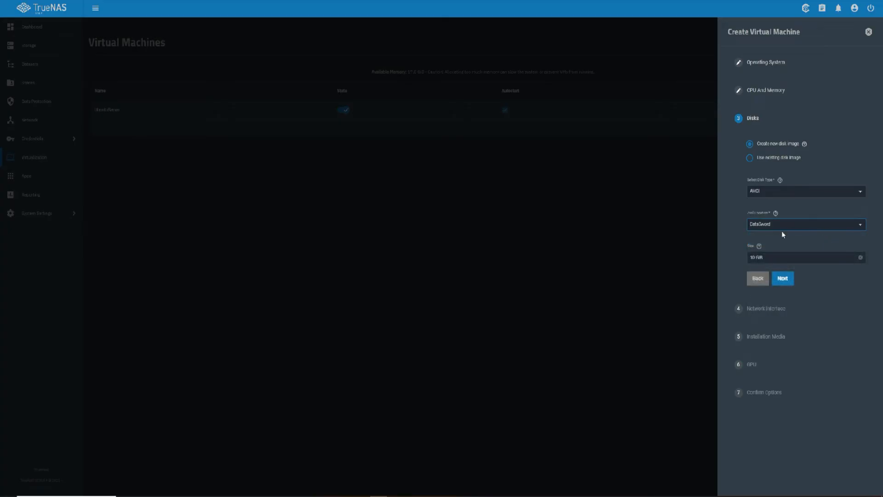
drag(779, 260, 665, 255)
text(256)
click(746, 246)
click(783, 278)
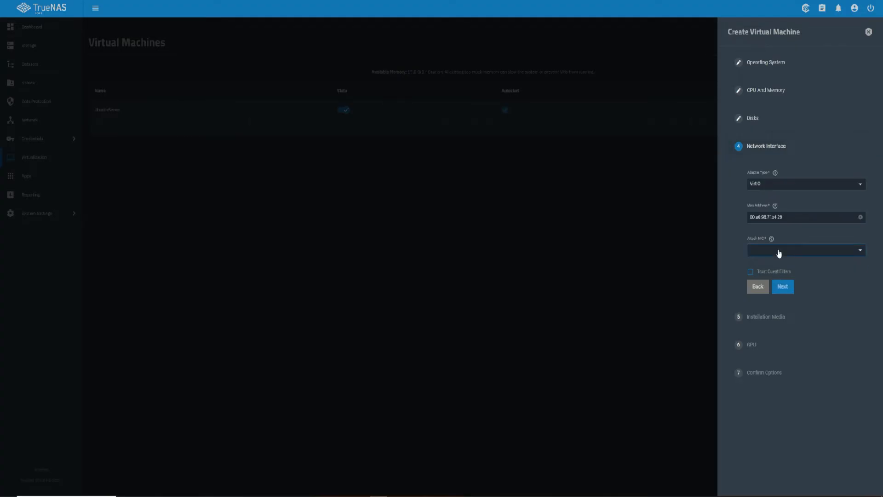
Attach the NIC to enc1, reach Installation Media, and download Ubuntu Server 22.04.3 LTS
click(779, 252)
click(776, 267)
click(784, 288)
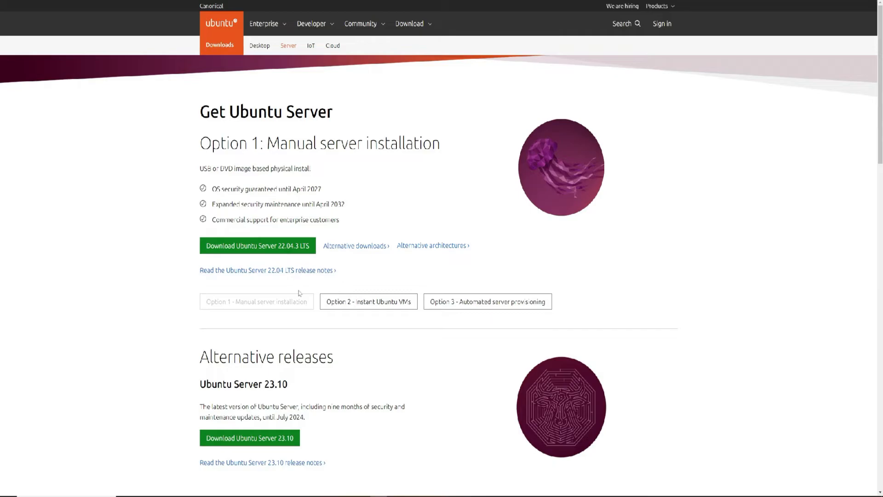
scroll(292, 288, down, 2)
click(279, 173)
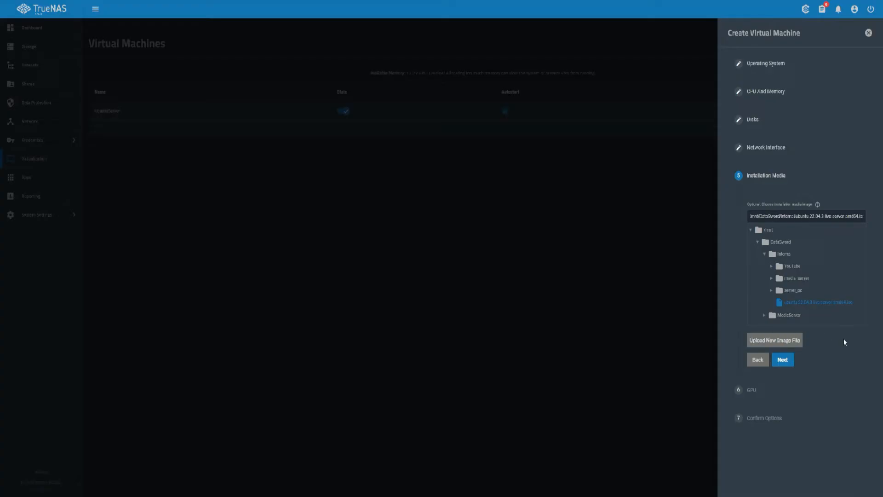
Move past the GPU settings and save the YouTube VM from the confirmation summary
click(791, 361)
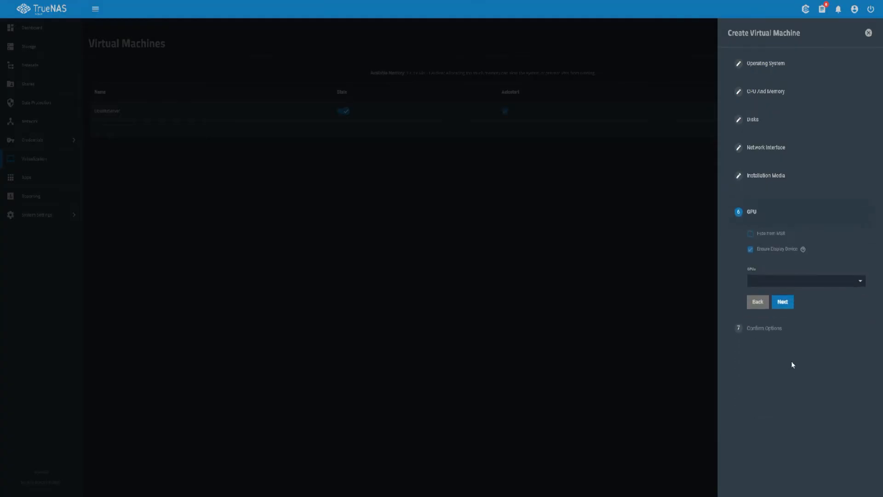
click(787, 297)
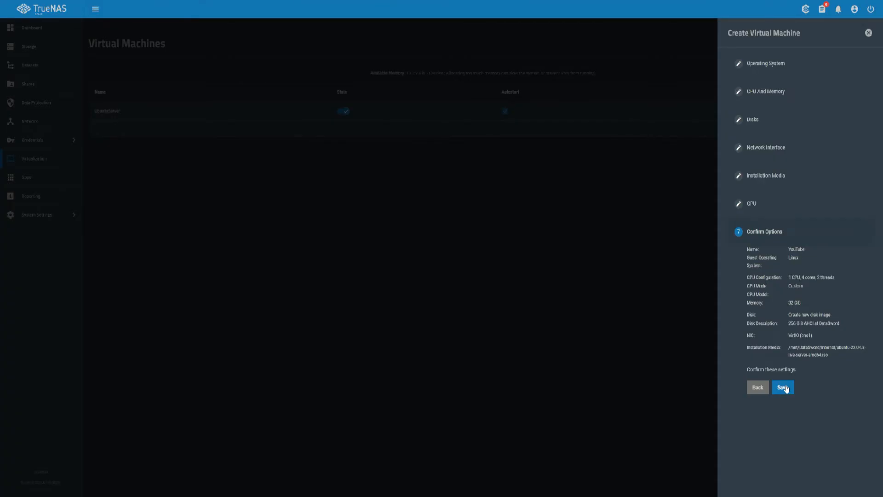
click(784, 387)
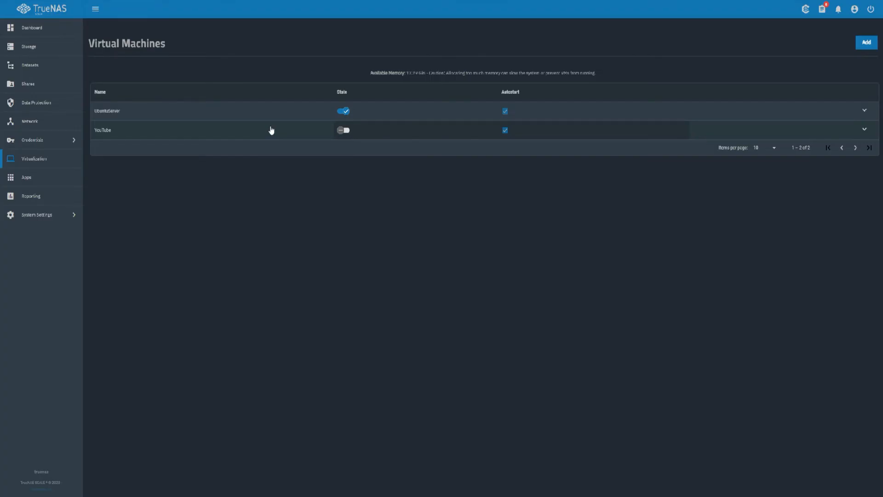
Expand the YouTube VM row and show its attached devices
click(847, 130)
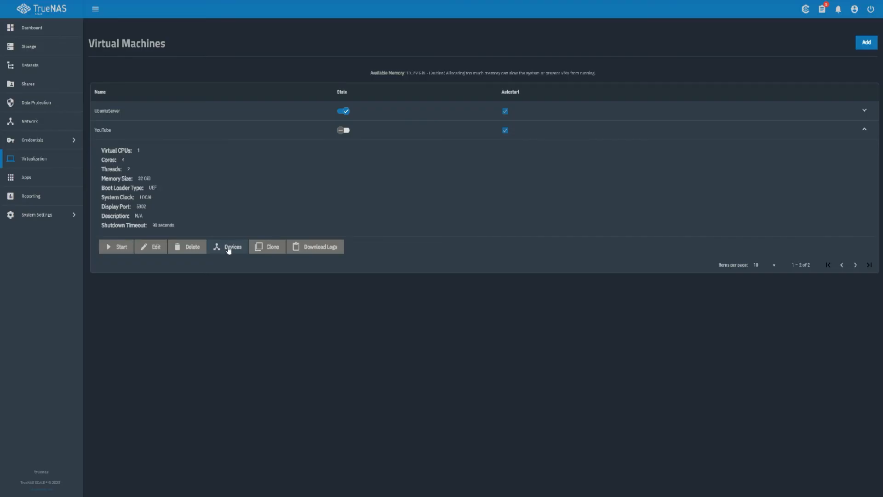
click(229, 249)
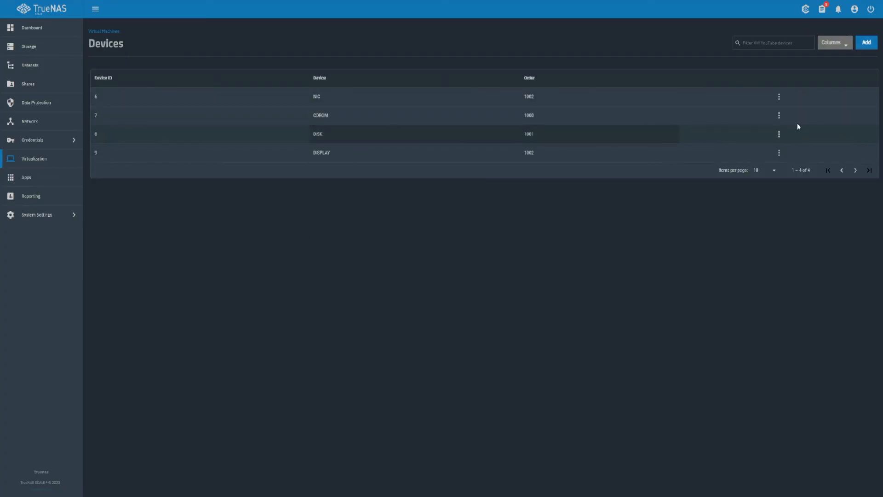
Delete the YouTube VM's CDROM device with Force Delete enabled
click(779, 116)
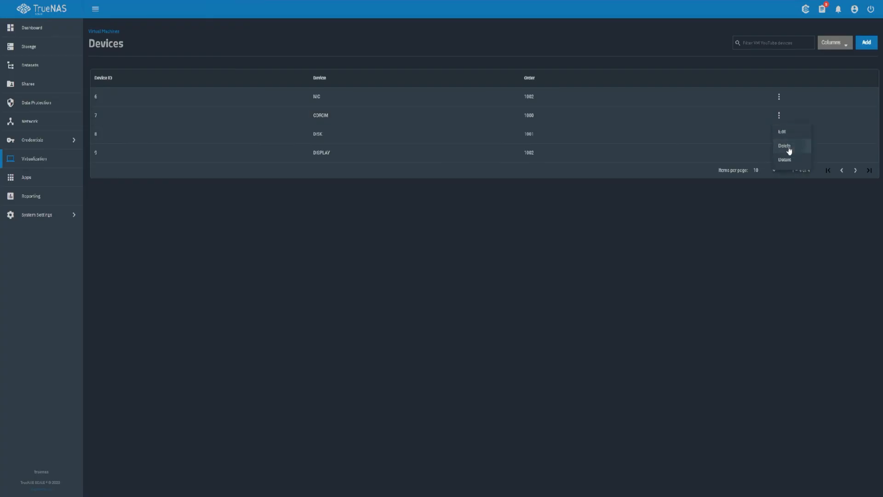
click(786, 146)
click(398, 262)
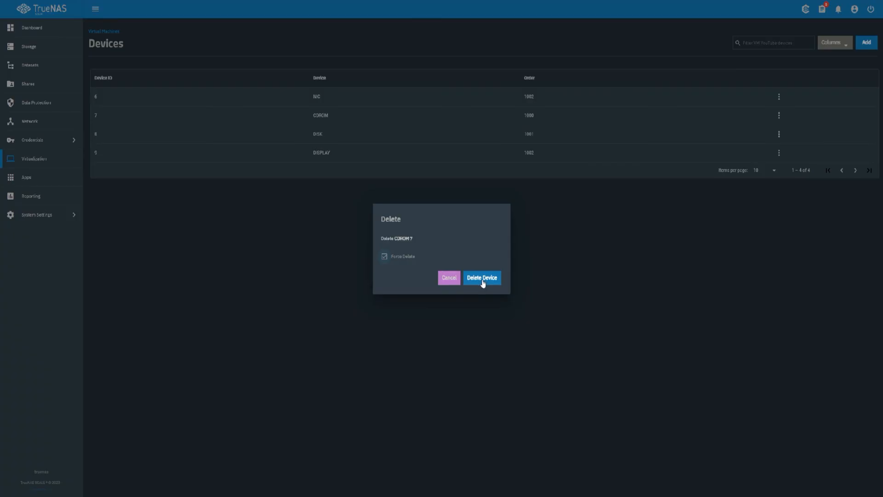
click(449, 277)
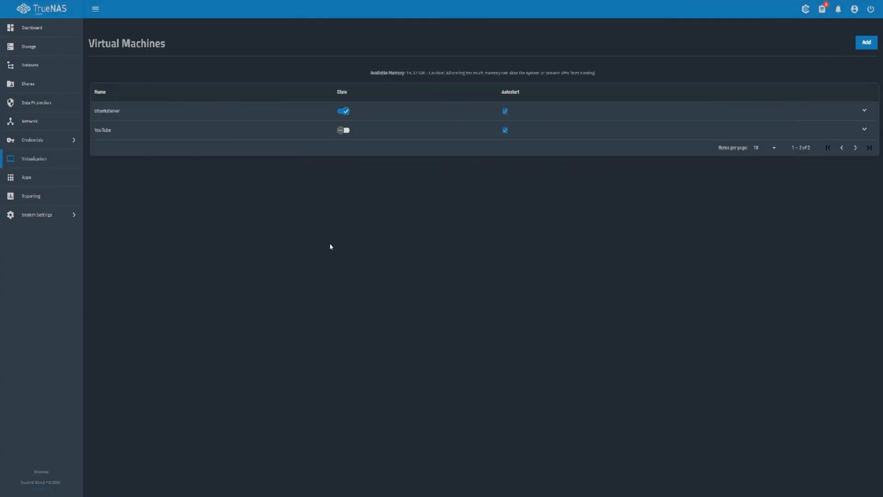